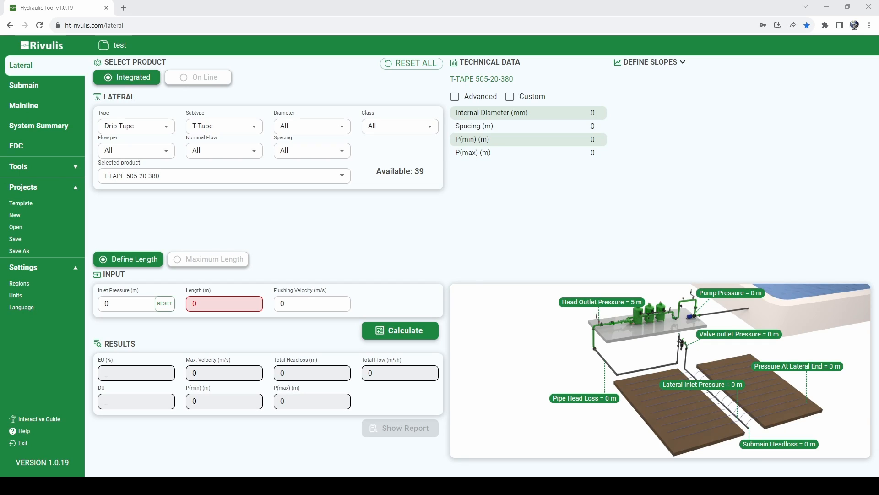
Collapse the Projects and Settings sections of the navigation sidebar
left_click(76, 190)
left_click(76, 208)
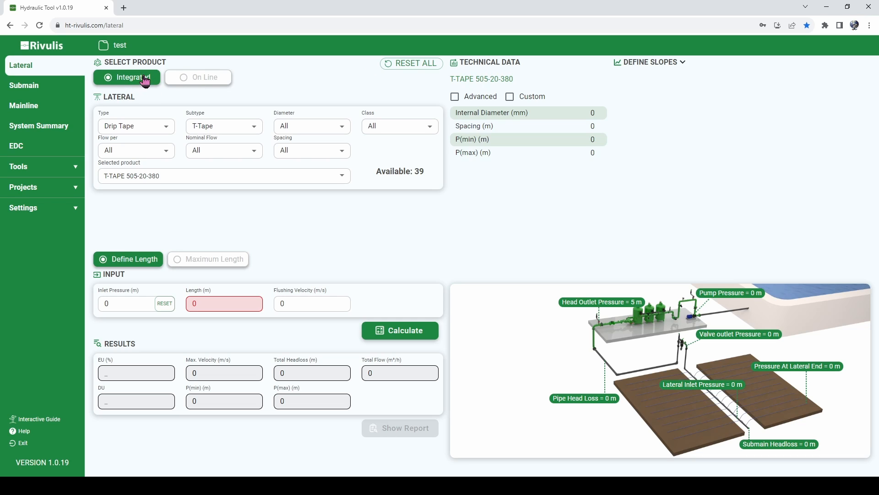
View the emitter types offered for On Line products and return to the Integrated product selection
left_click(200, 77)
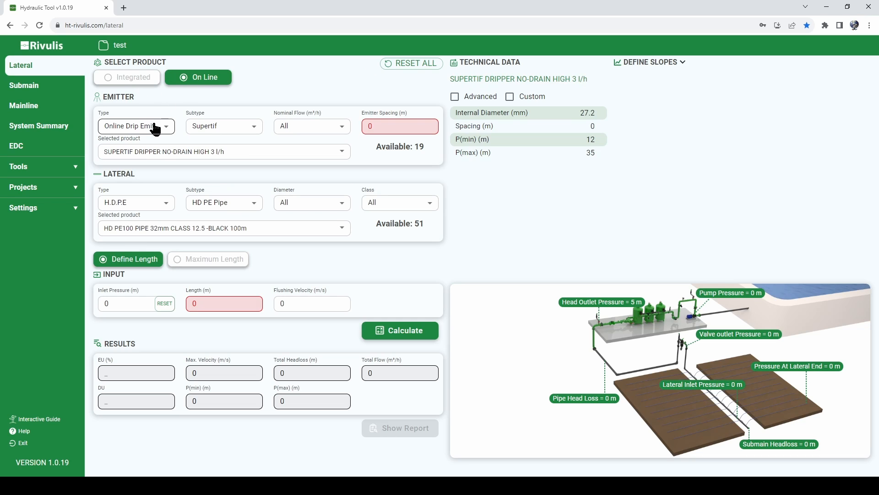
left_click(136, 127)
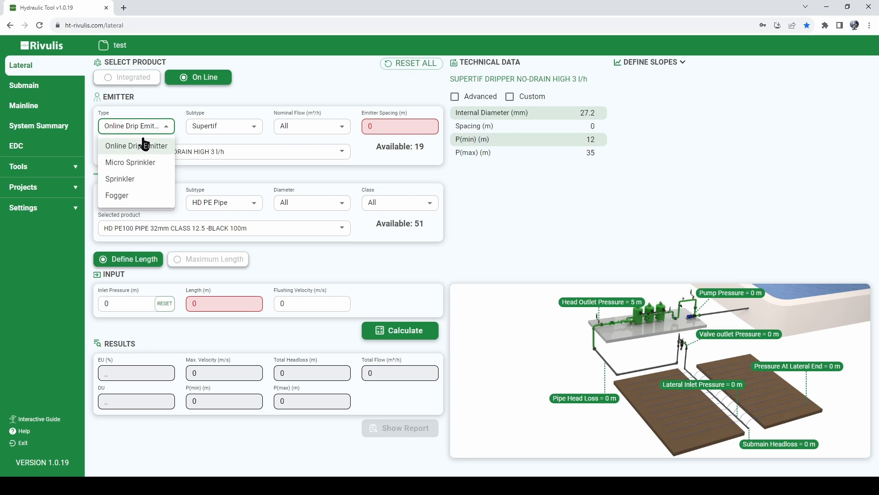
left_click(129, 76)
left_click(135, 82)
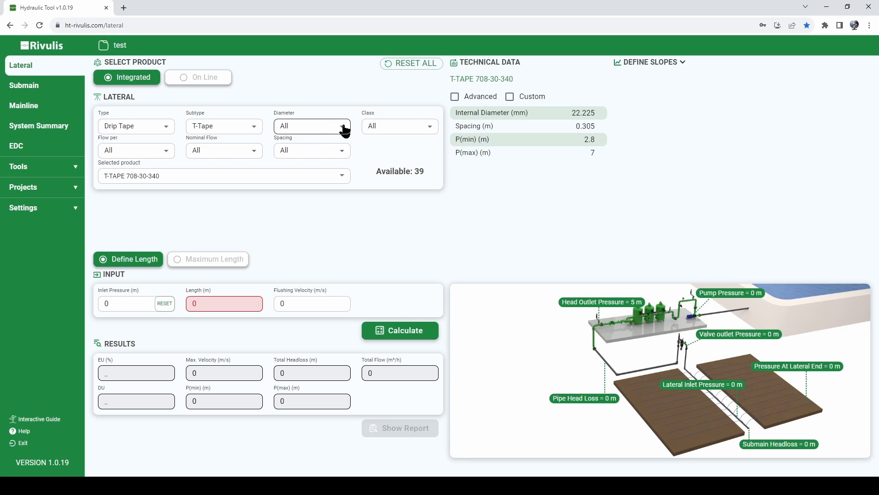
Filter the T-Tape drip tape laterals to diameter 22 and class 8
left_click(314, 133)
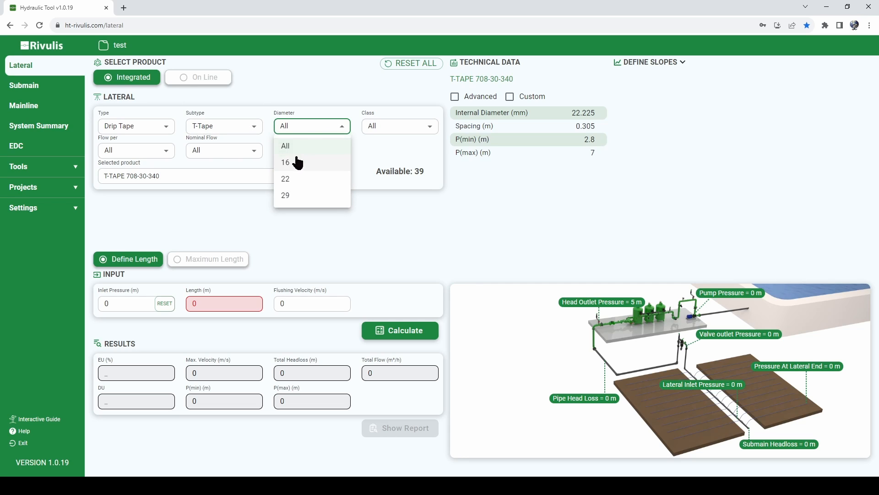
left_click(302, 177)
left_click(407, 128)
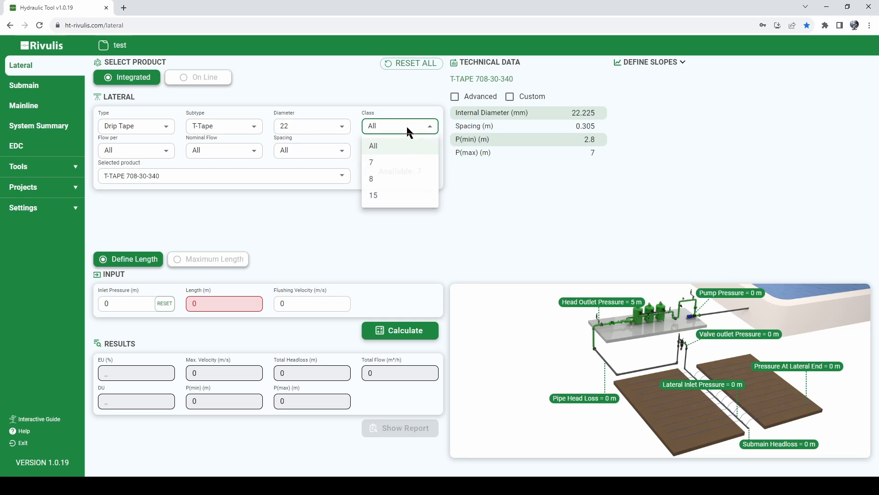
left_click(393, 179)
Narrow the laterals to flow per 340 and spacing 0.3048, and check that T-TAPE 708-30-340 is the selected product
left_click(142, 158)
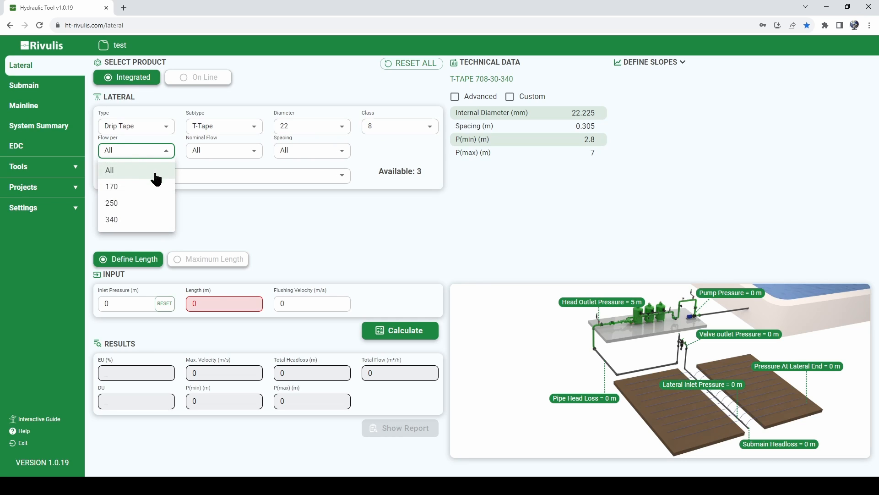
left_click(117, 221)
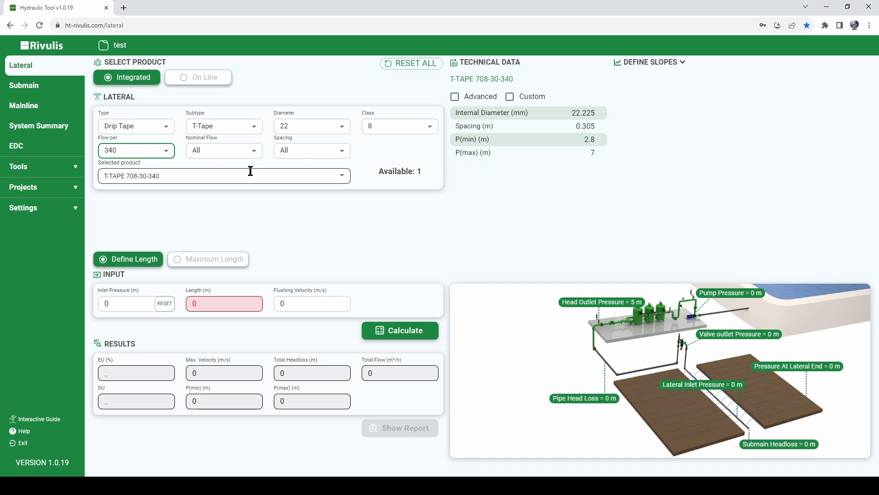
left_click(321, 151)
left_click(302, 187)
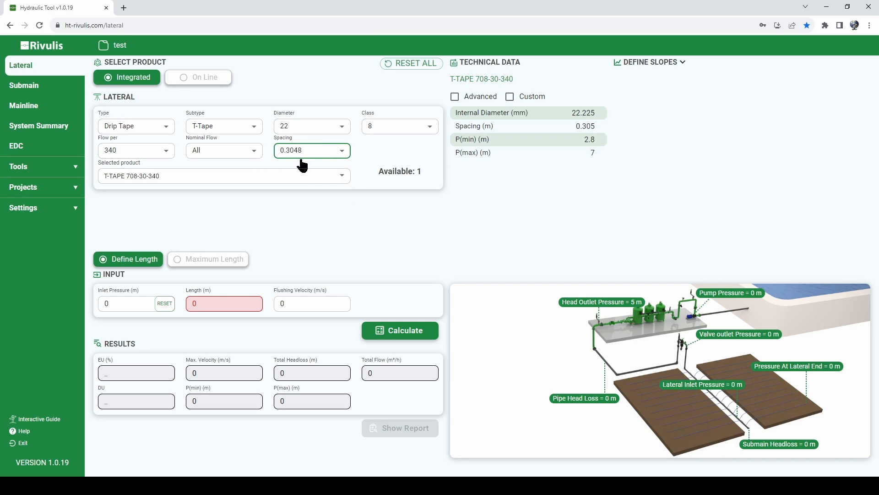
left_click(179, 178)
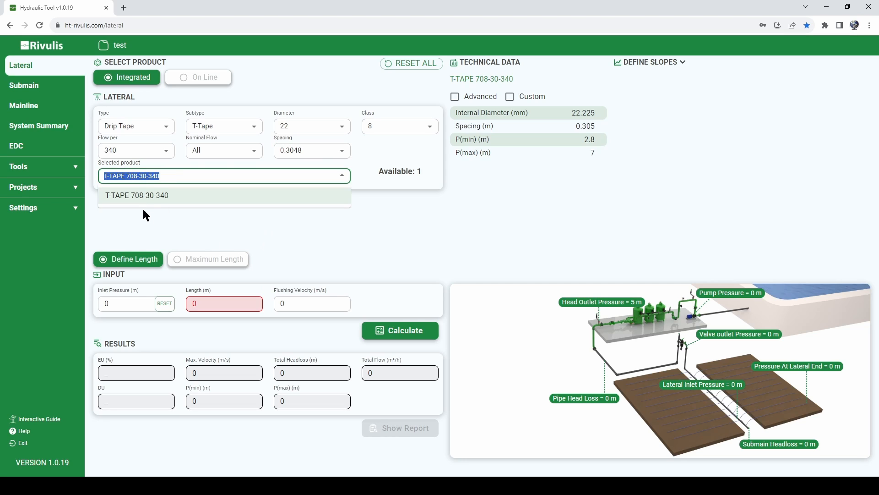
left_click(370, 207)
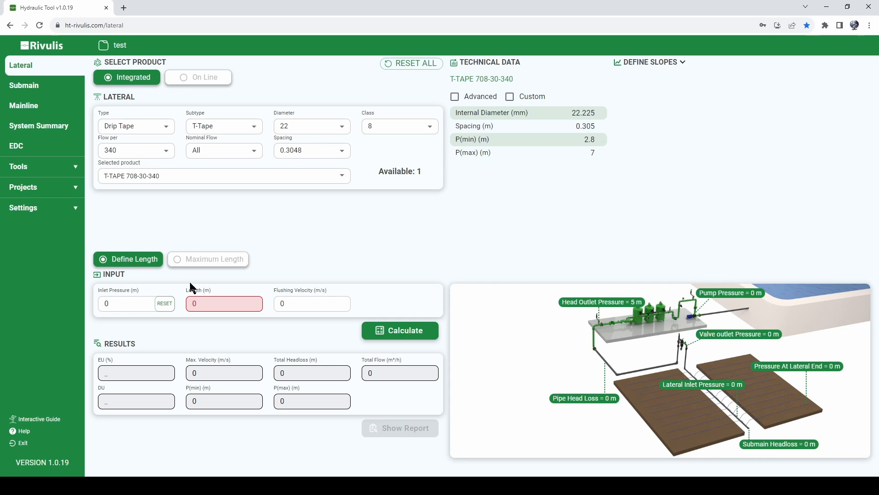
Look at the inputs of the Maximum Length mode, including the Minimum EU value
left_click(209, 304)
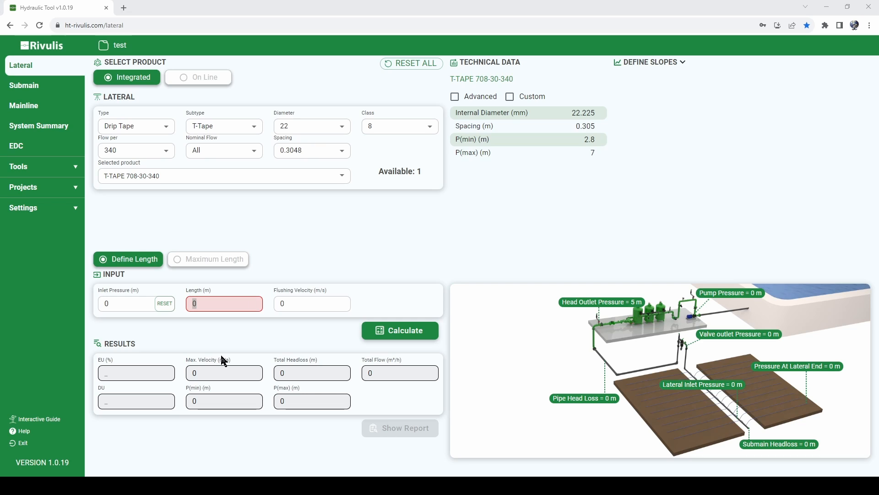
left_click(215, 265)
left_click_drag(398, 304, 351, 308)
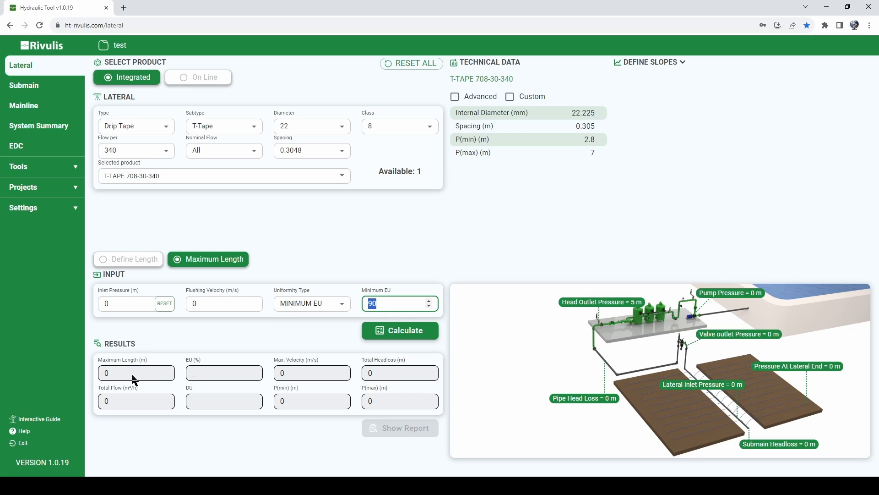
Use the Define Length mode with a lateral length of 200 m and calculate the hydraulic results
left_click(145, 262)
left_click_drag(227, 302, 193, 304)
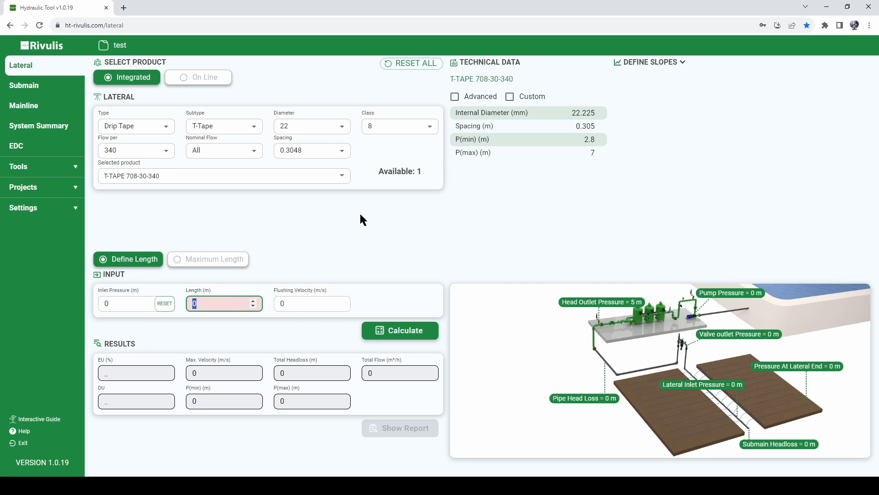
type("2000")
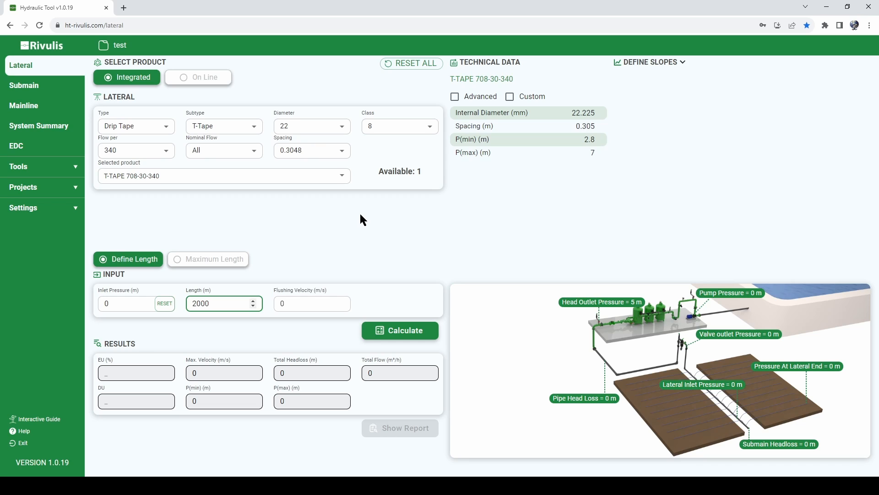
left_click(402, 330)
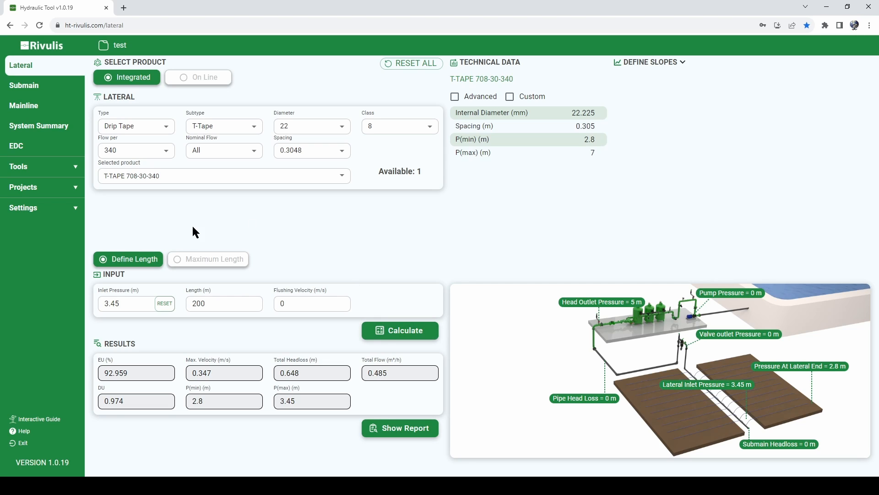
Examine the lateral's calculated inlet pressure, end pressure, EU, DU, maximum velocity and P(min) against the product's technical data
left_click(124, 304)
left_click_drag(124, 303, 100, 306)
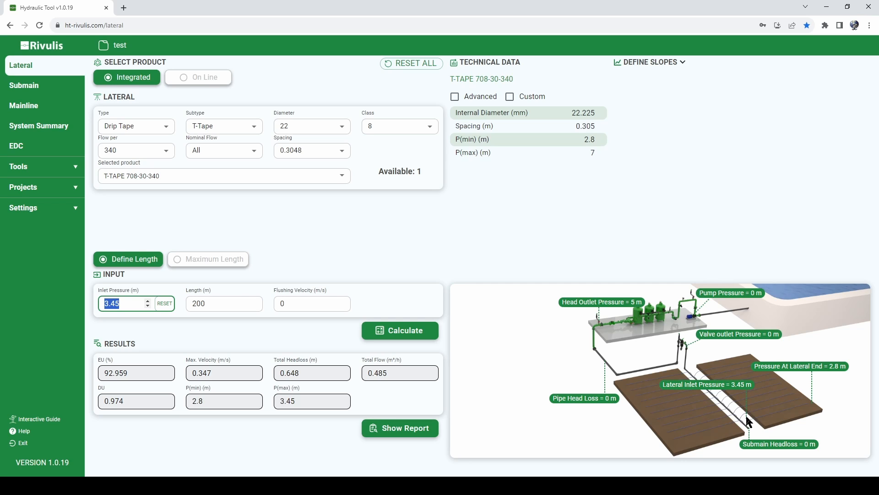
left_click(830, 365)
left_click_drag(830, 365, 842, 369)
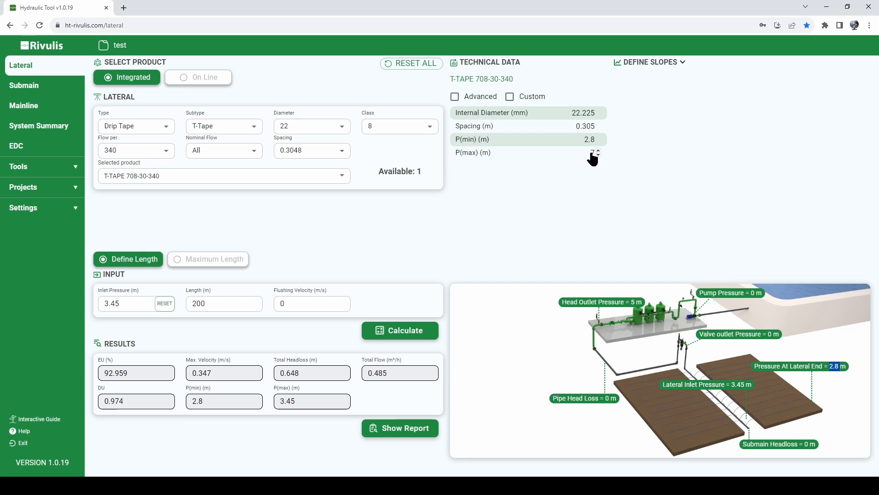
left_click(403, 331)
double_click(111, 304)
left_click(186, 323)
left_click_drag(134, 369, 103, 376)
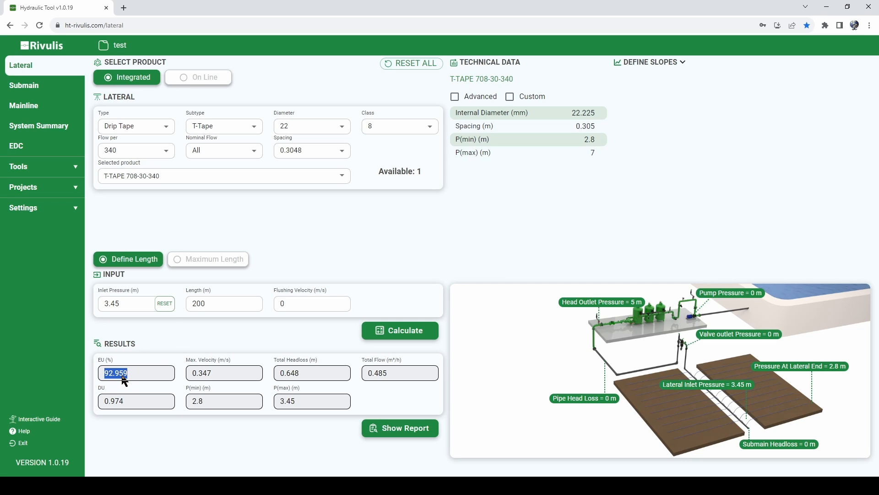
left_click_drag(128, 399, 102, 401)
double_click(211, 375)
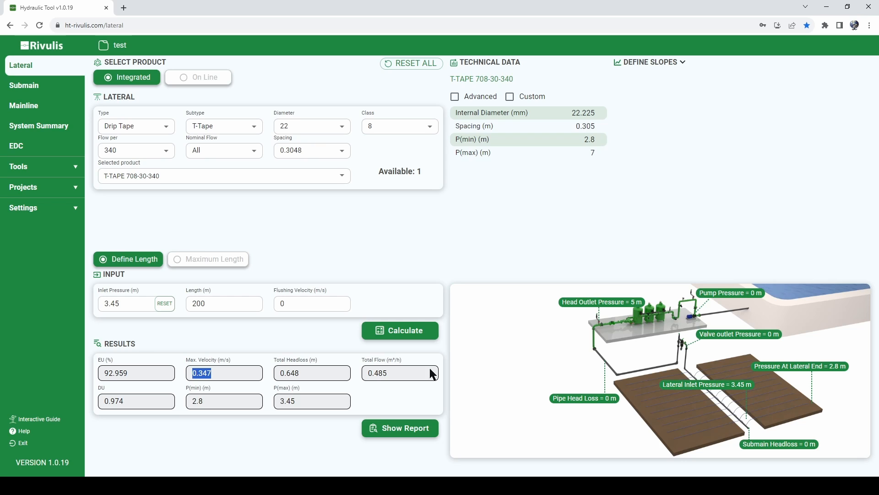
left_click_drag(301, 406, 190, 404)
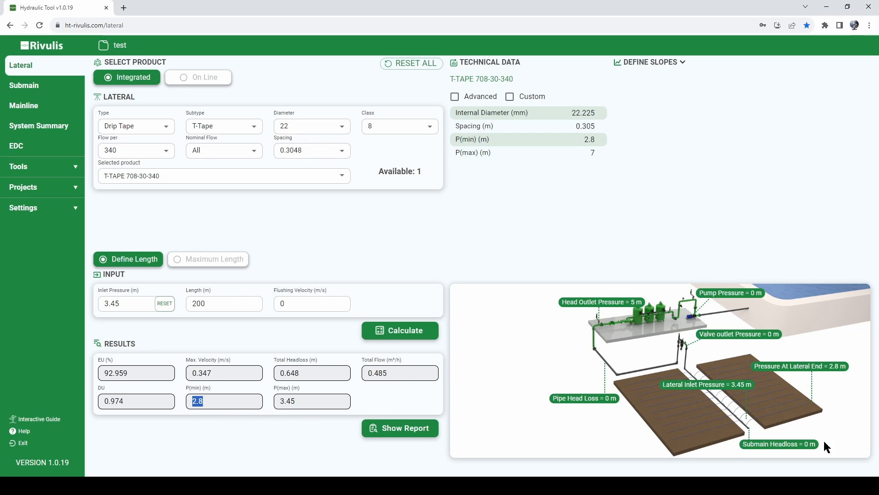
Open the lateral design report, review its values along the lateral's length, and export the report
left_click(405, 429)
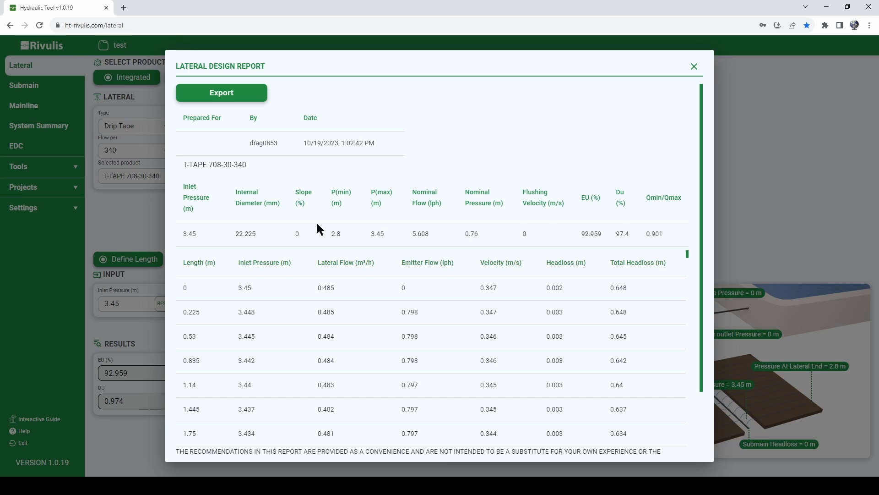
scroll(460, 296, "down", 2)
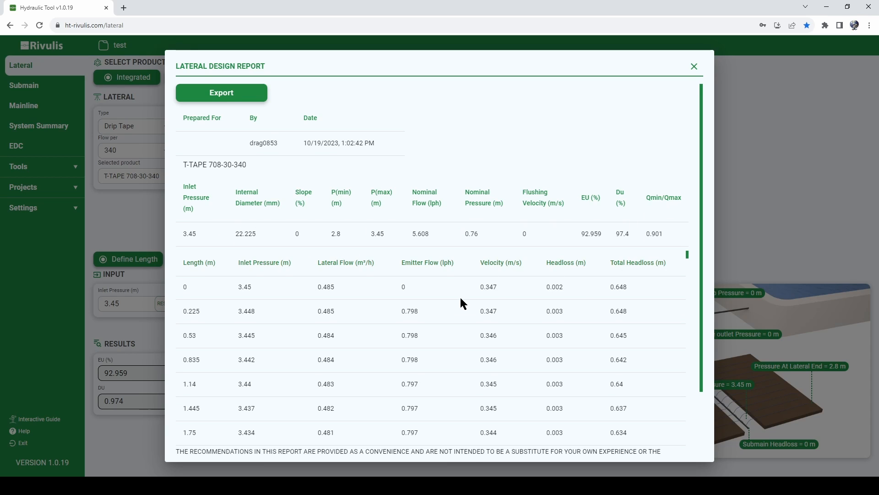
scroll(281, 285, "up", 1)
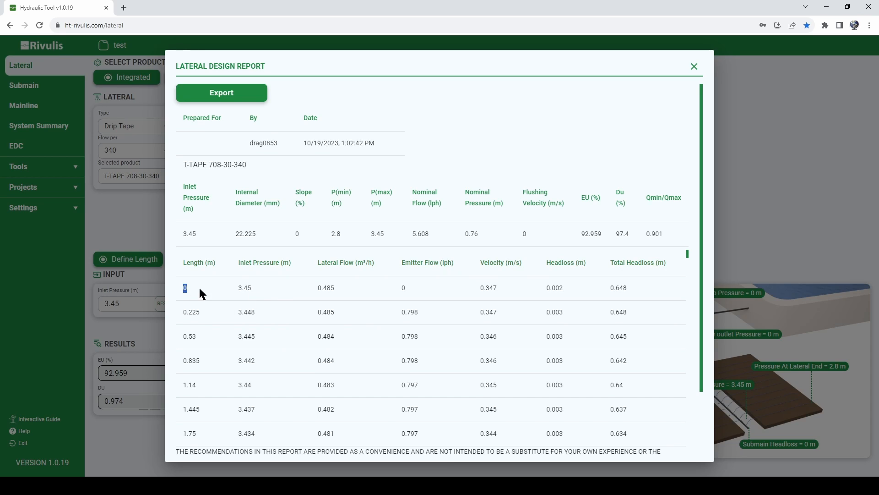
left_click_drag(184, 337, 198, 337)
scroll(591, 311, "down", 1)
scroll(591, 310, "down", 5)
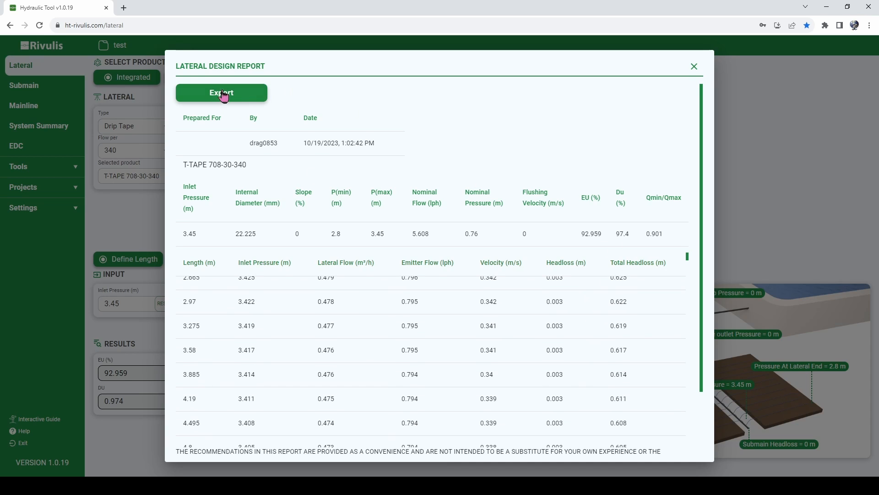
left_click(221, 94)
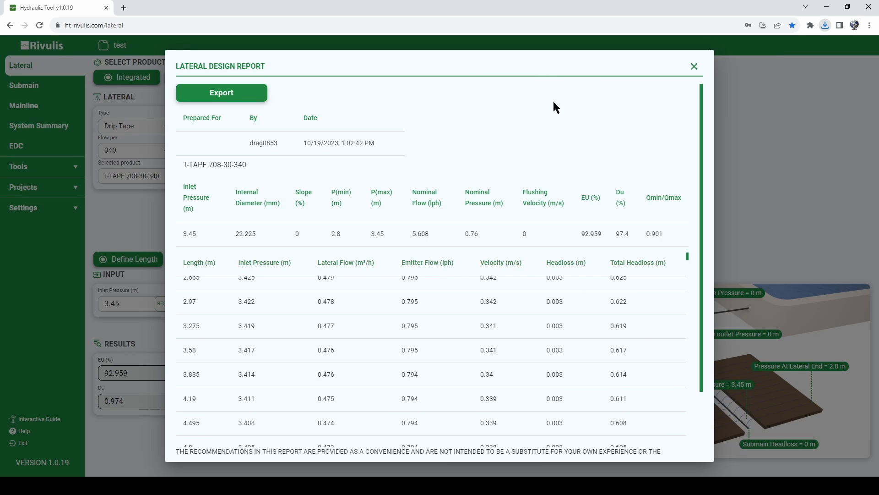
left_click(694, 67)
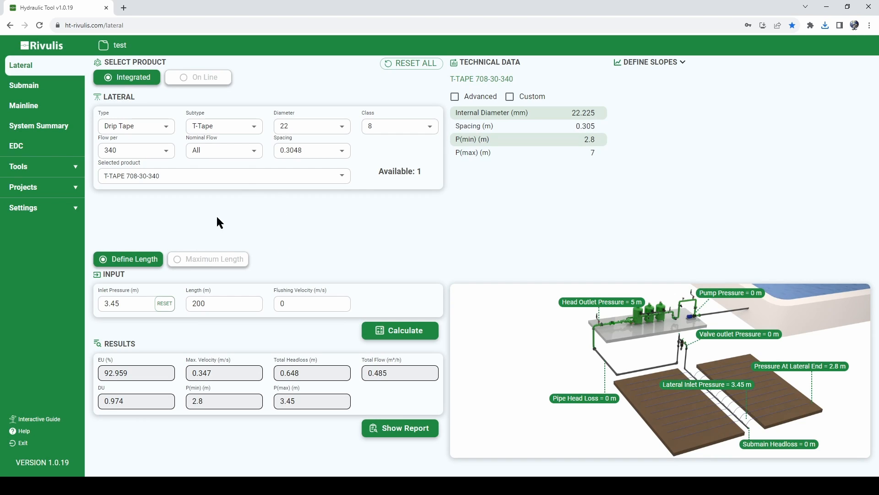
Calculate the maximum lateral length for a minimum EU of 85 with the inlet pressure reset
left_click(209, 264)
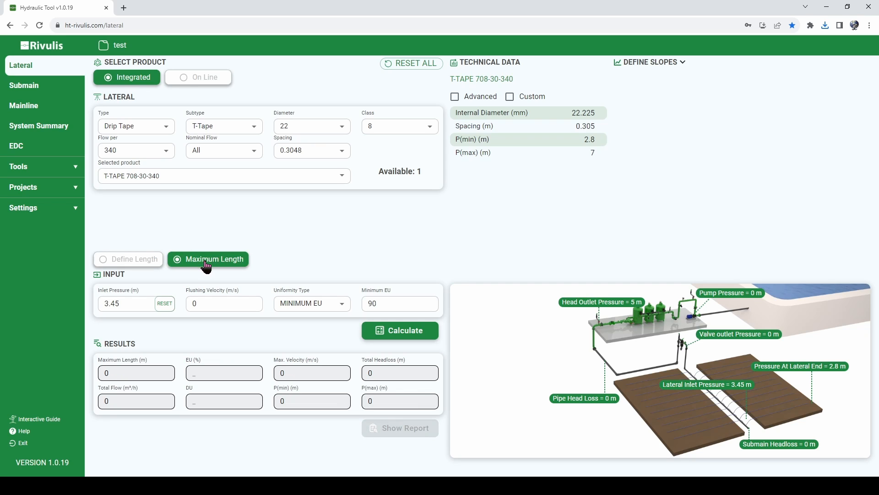
left_click_drag(393, 303, 357, 305)
type("85")
left_click_drag(134, 306, 88, 311)
left_click(165, 303)
double_click(371, 303)
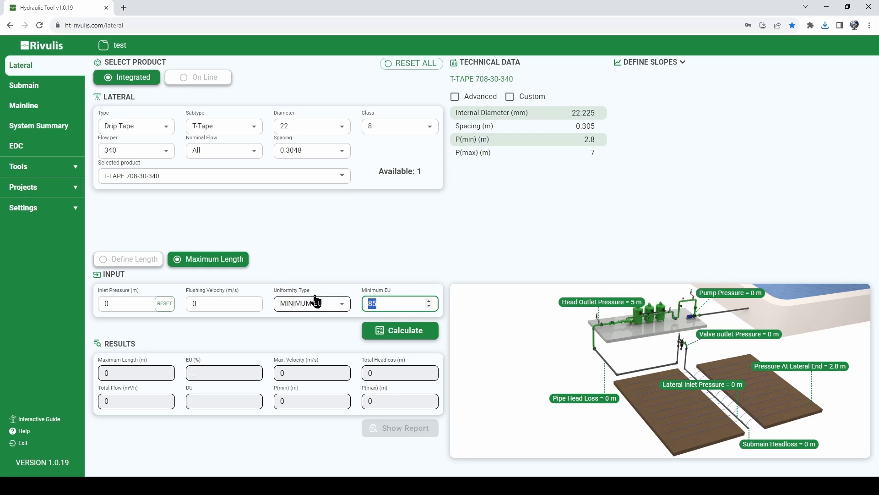
left_click(402, 331)
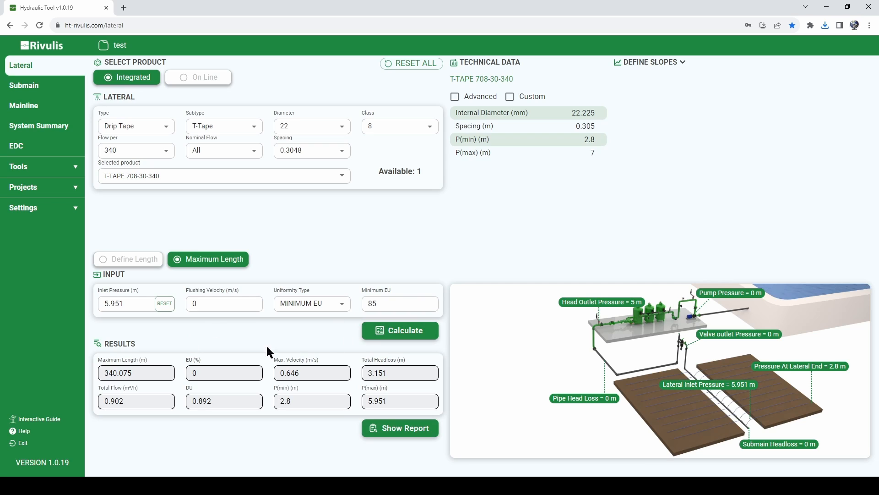
Compare the calculated maximum length and inlet pressure with the minimum EU of 85
left_click_drag(135, 370, 104, 380)
double_click(373, 304)
left_click_drag(137, 369, 107, 381)
left_click_drag(132, 305, 102, 305)
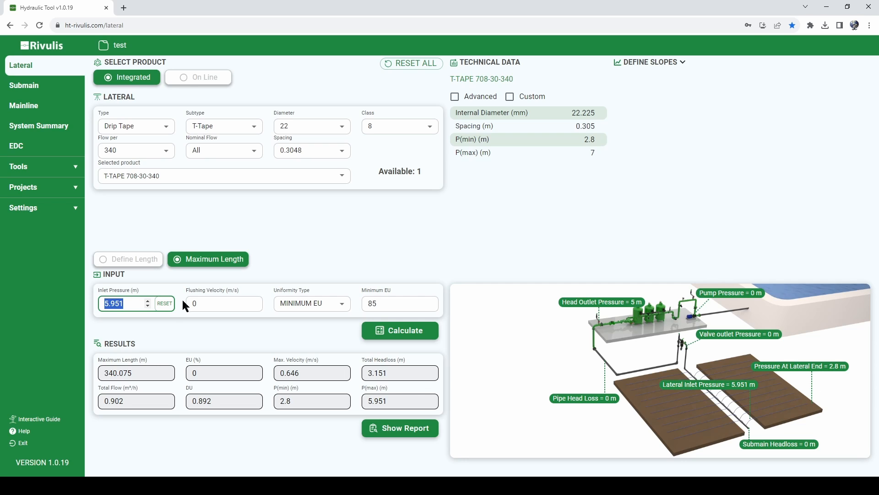
Set the minimum EU to 90, reset the inlet pressure and recalculate the maximum lateral length
left_click(405, 302)
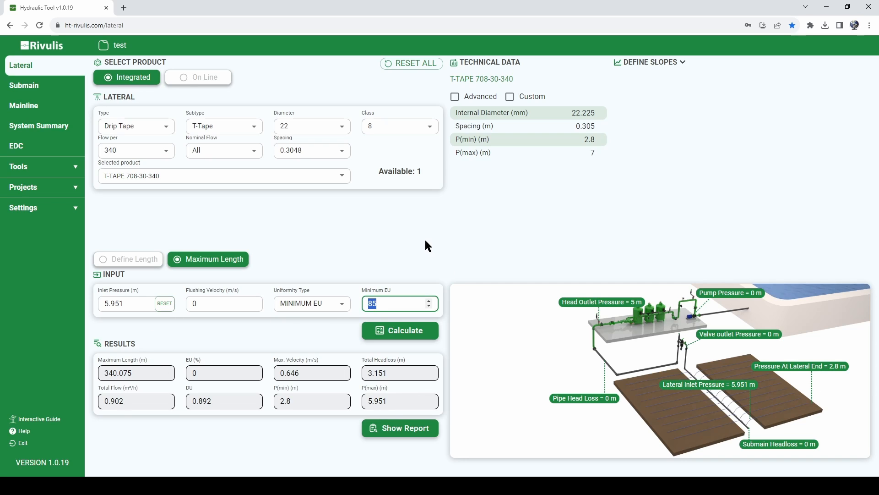
type("90")
left_click(166, 306)
left_click(397, 331)
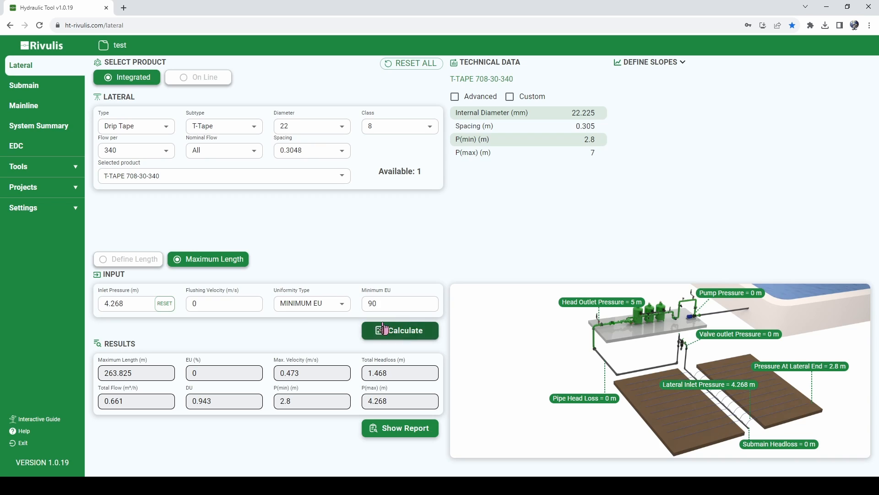
left_click_drag(128, 374, 96, 381)
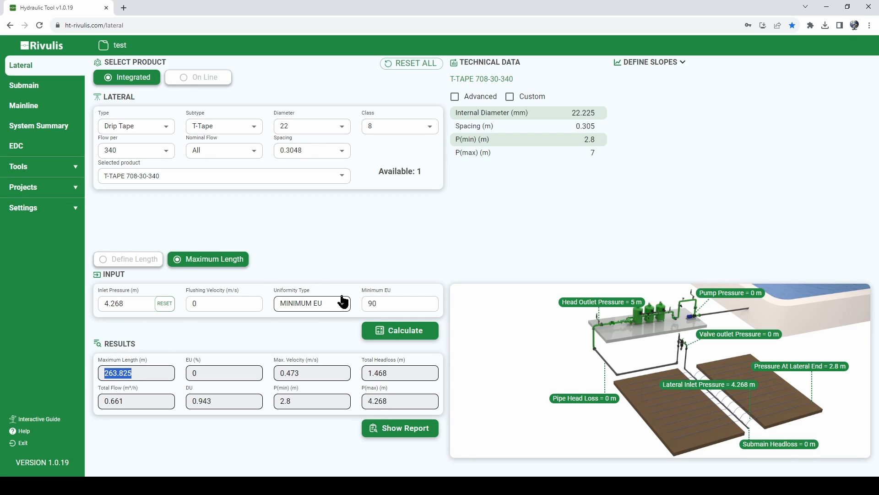
Review the available uniformity types for the maximum length calculation and keep MINIMUM EU
left_click(316, 304)
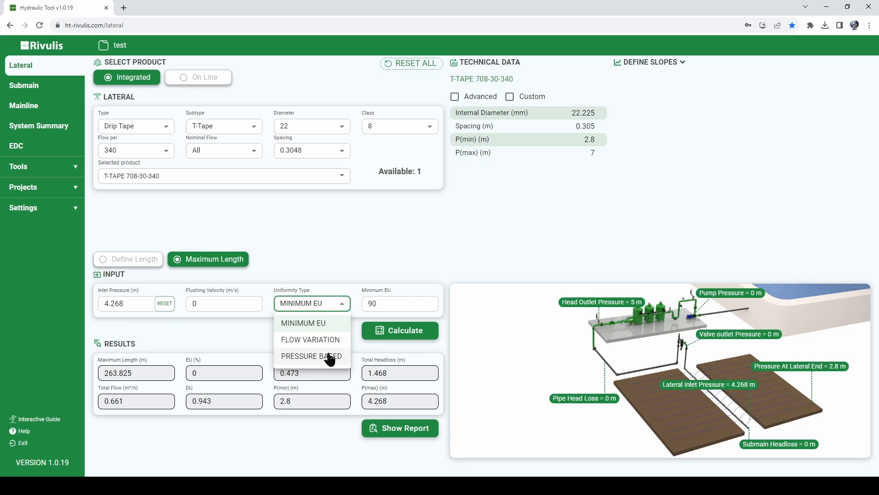
left_click(317, 324)
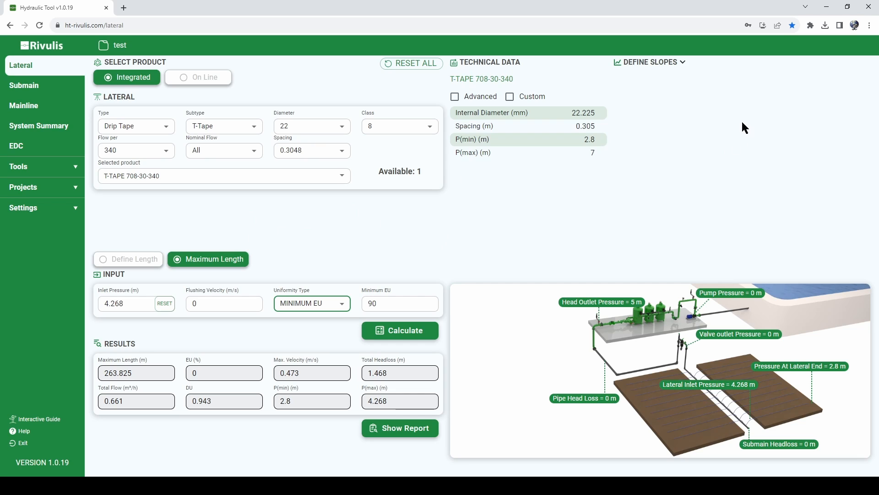
Add a slope section to the lateral with a length of 200 m and a 1% uphill slope
left_click(684, 63)
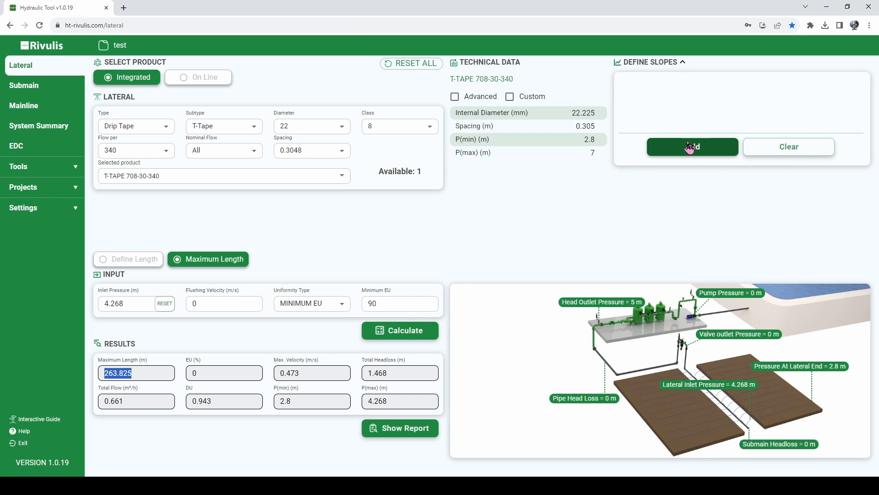
left_click(689, 149)
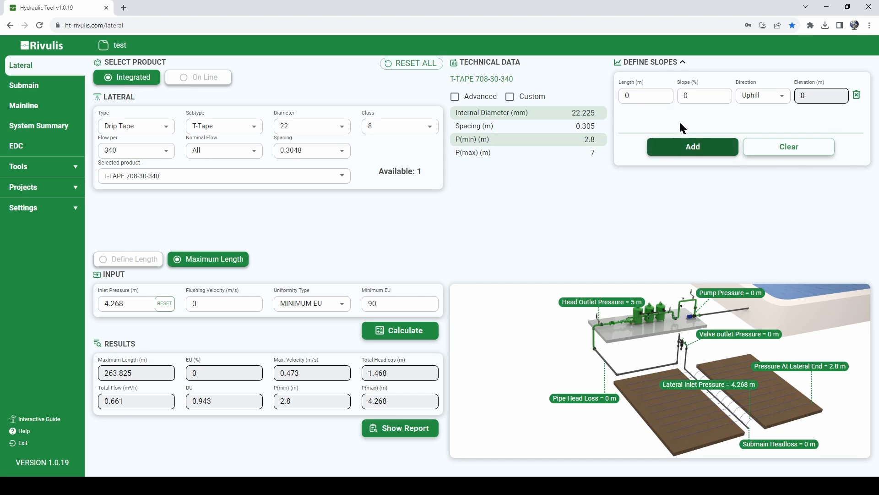
left_click(636, 96)
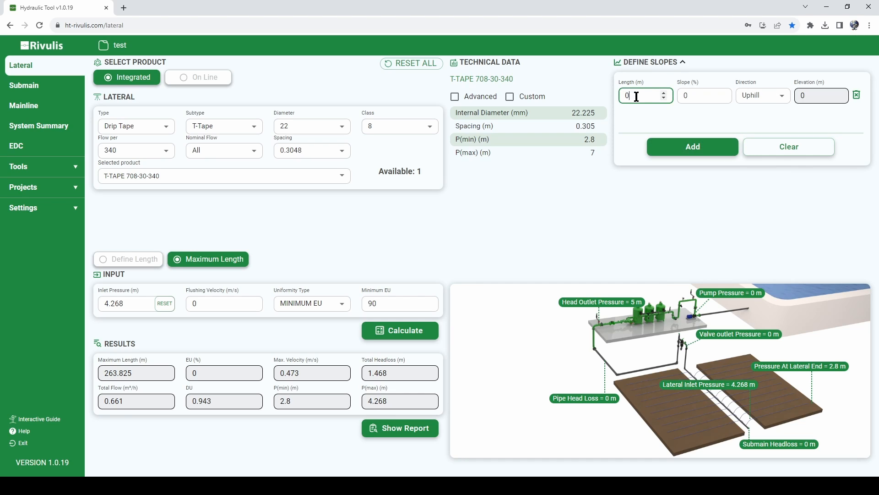
type("200")
left_click(683, 96)
type("1")
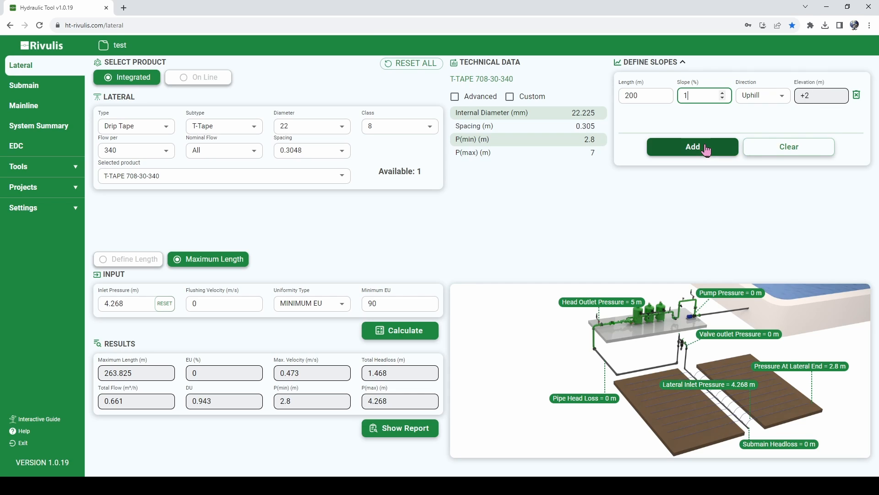
left_click(651, 206)
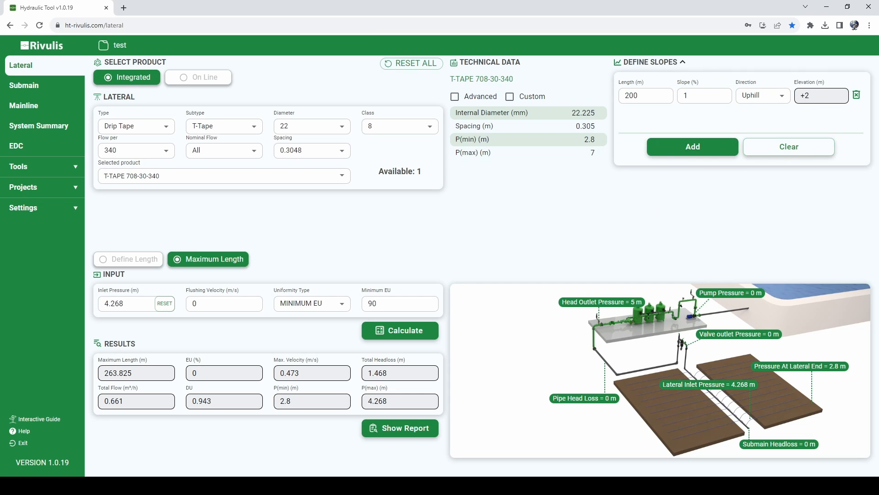
Reset the inlet pressure and calculate the lateral for a defined length of 200 m
left_click(165, 303)
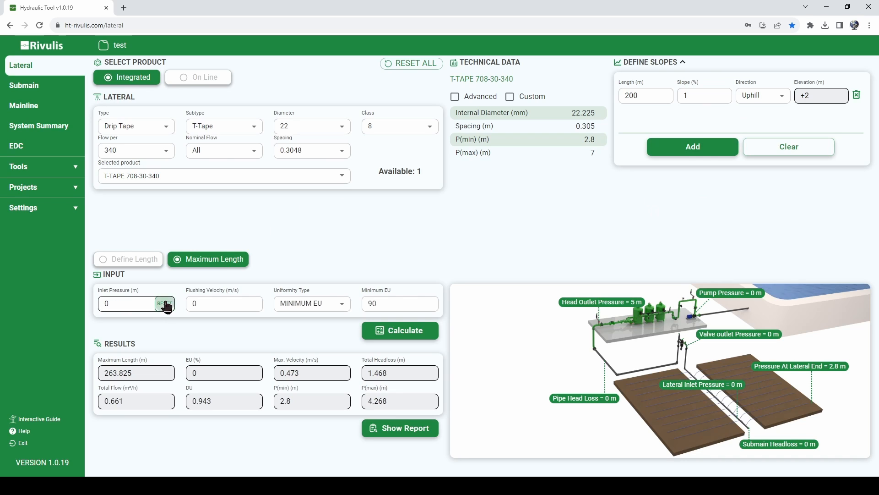
left_click(139, 265)
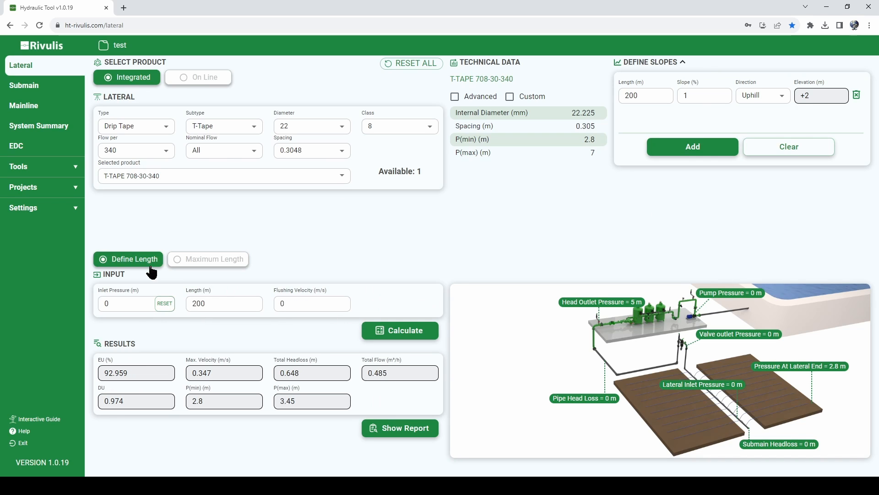
double_click(226, 304)
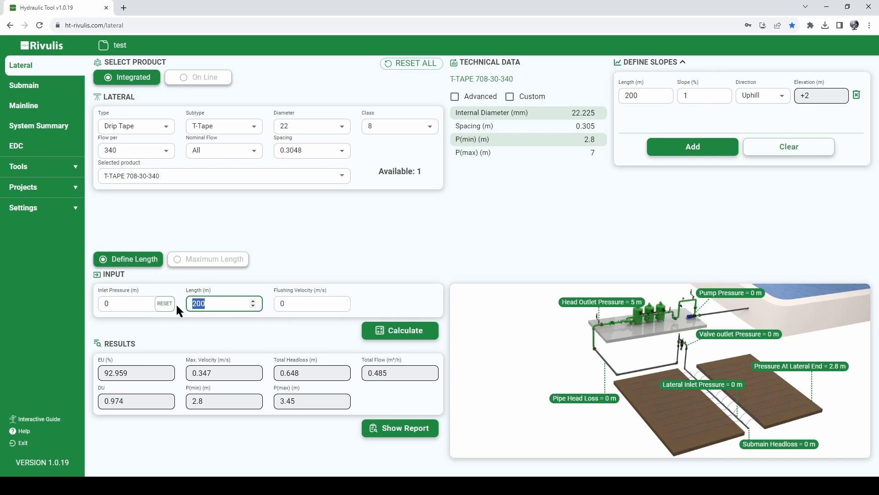
left_click(399, 331)
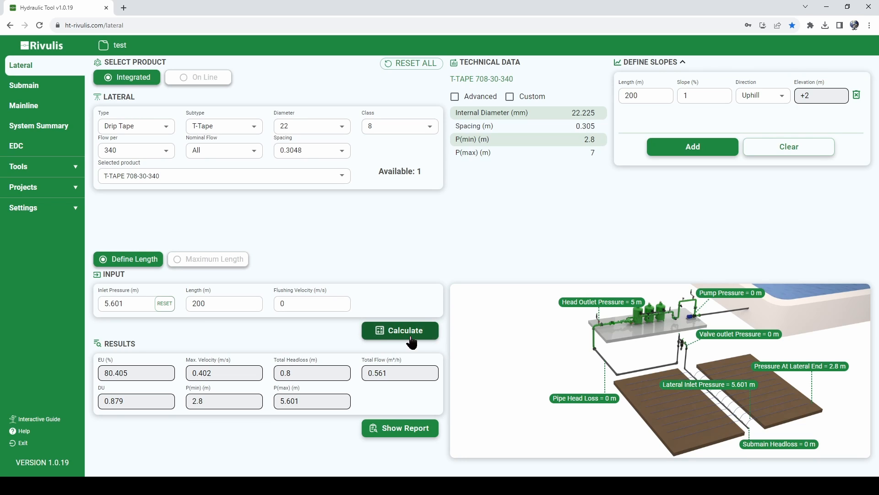
Check the inlet pressure calculated for the 200 m lateral running uphill against its length and elevation
left_click_drag(127, 304, 105, 308)
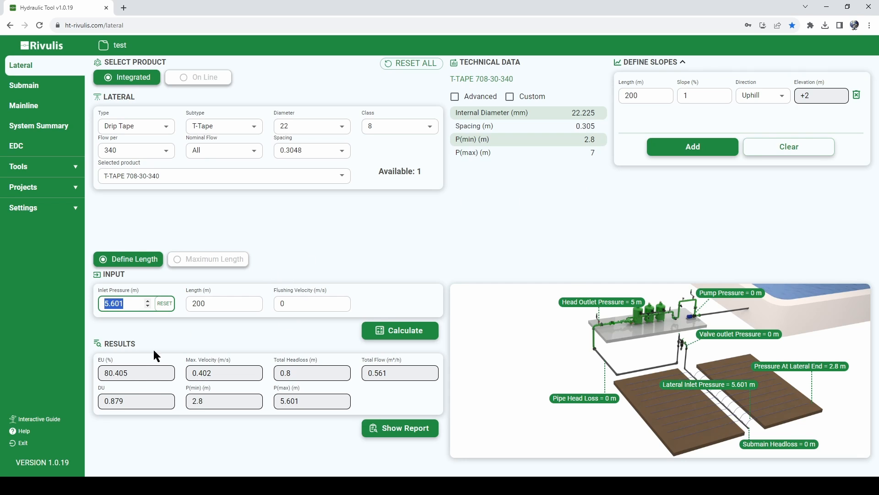
left_click_drag(221, 303, 192, 307)
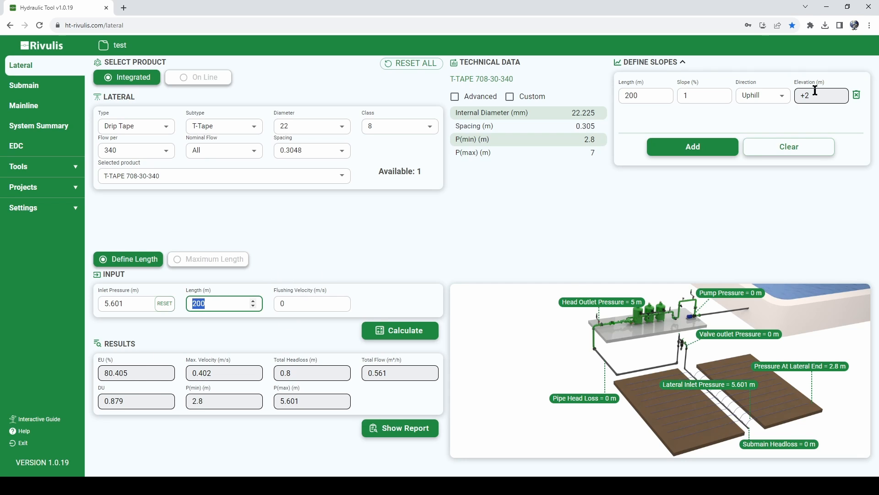
left_click_drag(134, 304, 99, 313)
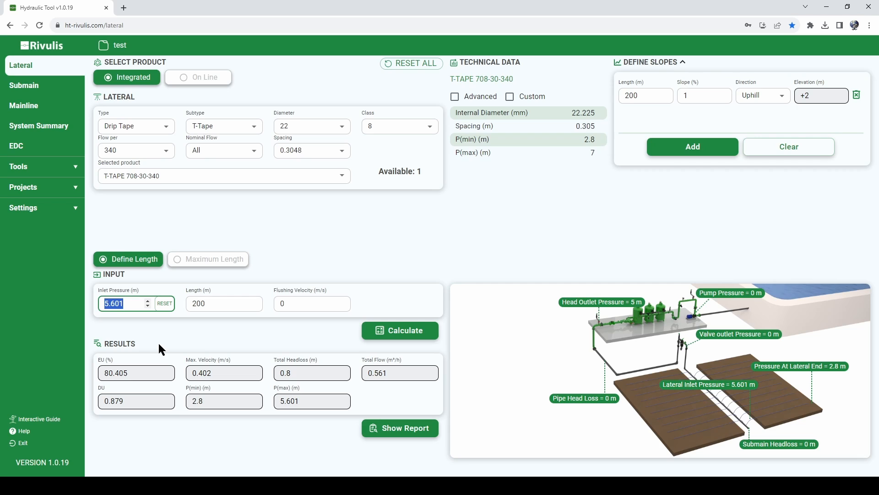
Change the slope direction to Downhill and recalculate the lateral with the inlet pressure reset
left_click(777, 94)
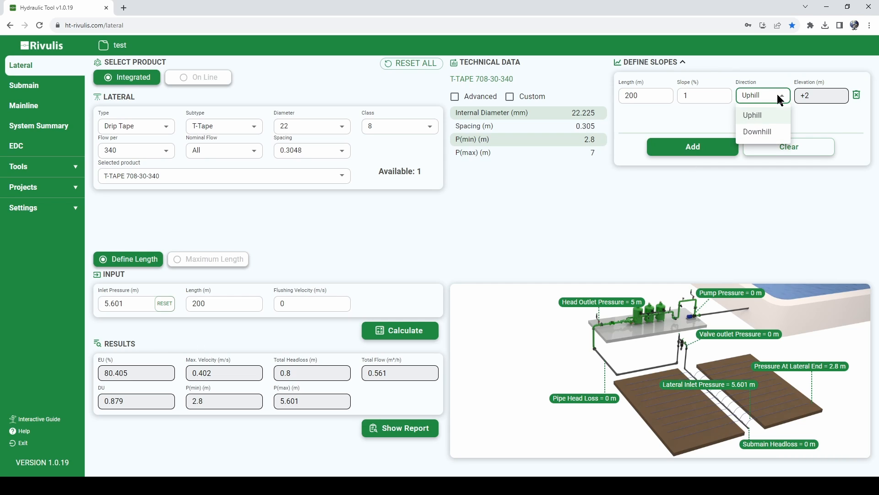
left_click(762, 132)
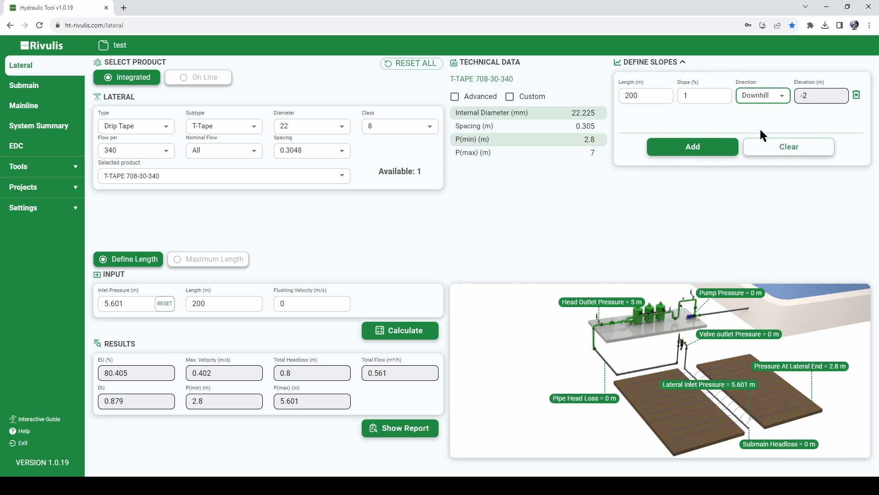
left_click(419, 228)
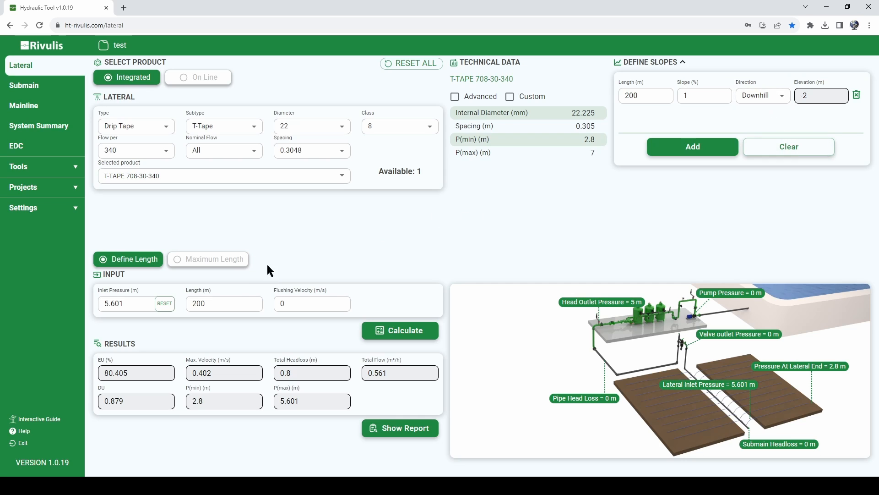
left_click(164, 304)
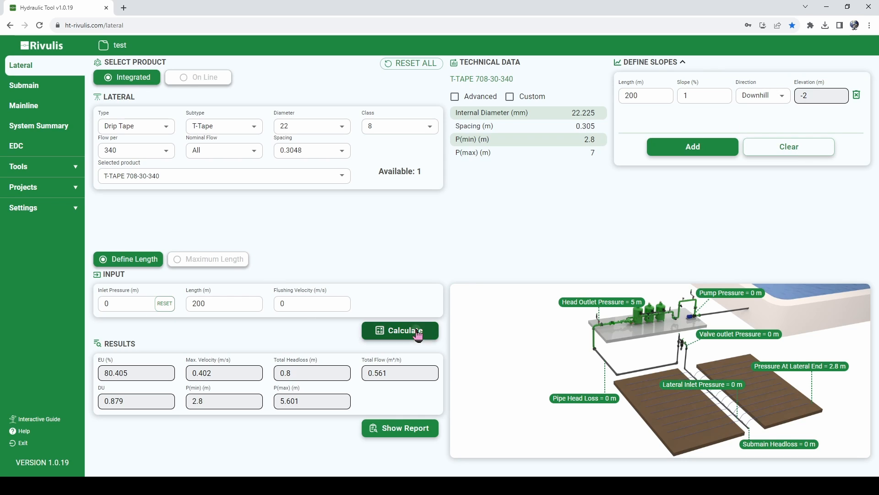
left_click(416, 332)
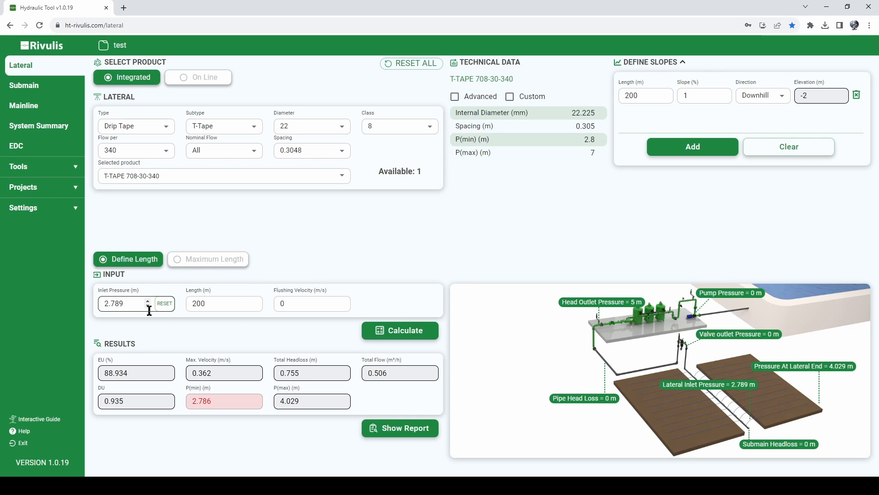
Check the inlet pressure, lateral end pressure and EU calculated for the downhill slope
left_click_drag(132, 304, 95, 306)
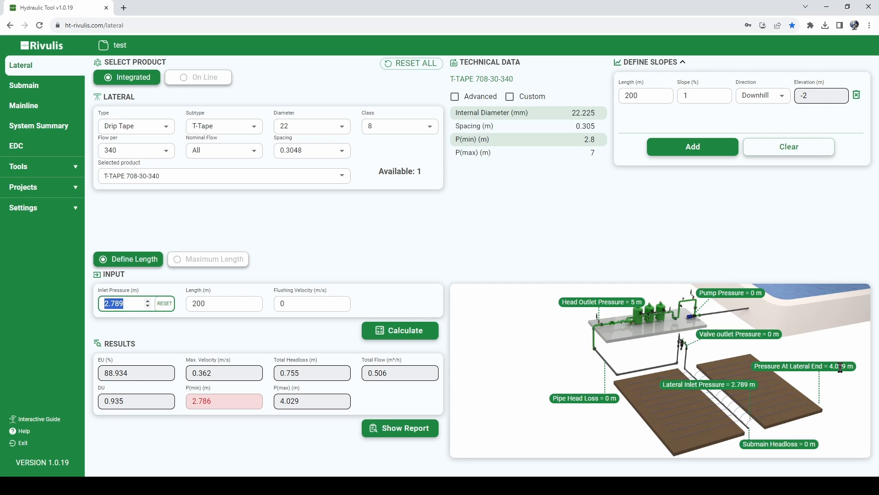
left_click_drag(138, 369, 105, 378)
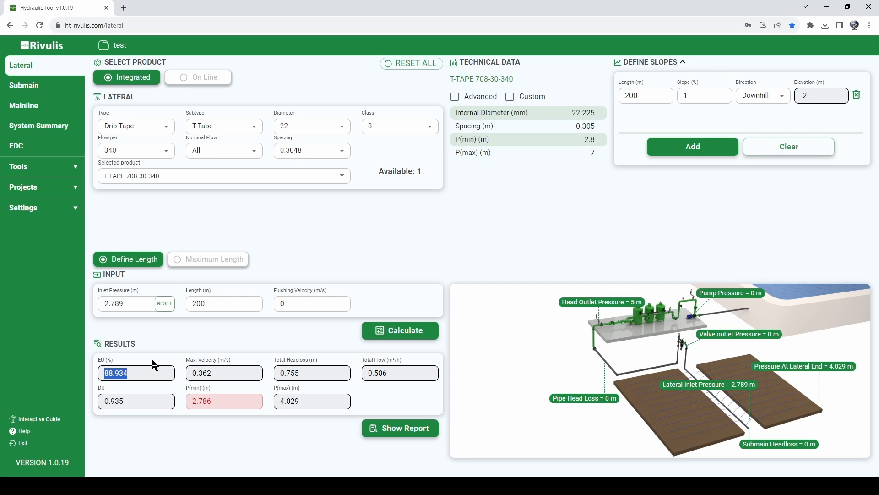
Shorten the downhill slope section to 100 m and add a second section of 100 m at 2% uphill
left_click(693, 155)
left_click(639, 98)
scroll(640, 98, "down", 1)
scroll(640, 98, "up", 1)
left_click_drag(640, 98, 603, 103)
type("100")
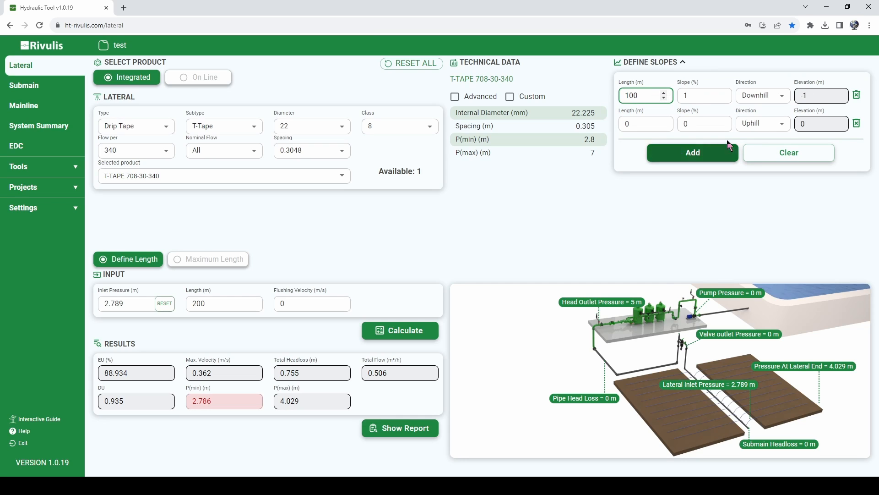
left_click_drag(655, 123, 610, 133)
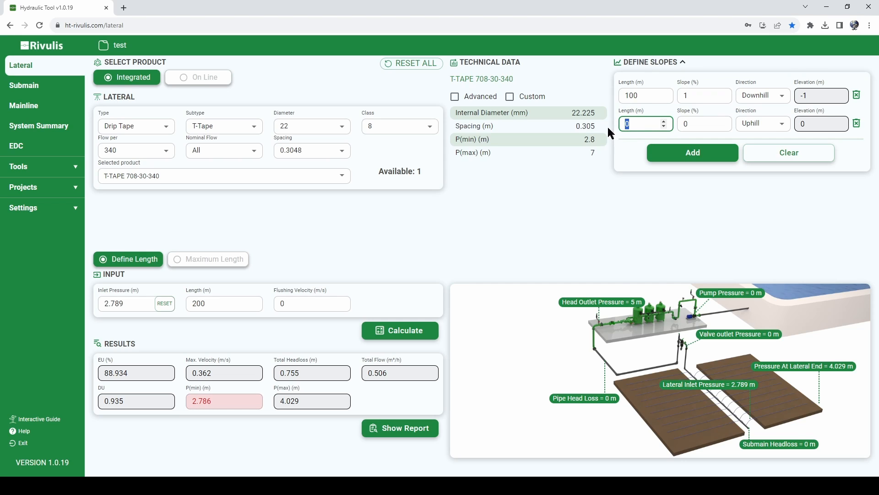
type("100")
left_click(685, 123)
type("2")
Recalculate the two-slope lateral with the inlet pressure reset and check its inlet pressure and EU
left_click(164, 304)
left_click(400, 329)
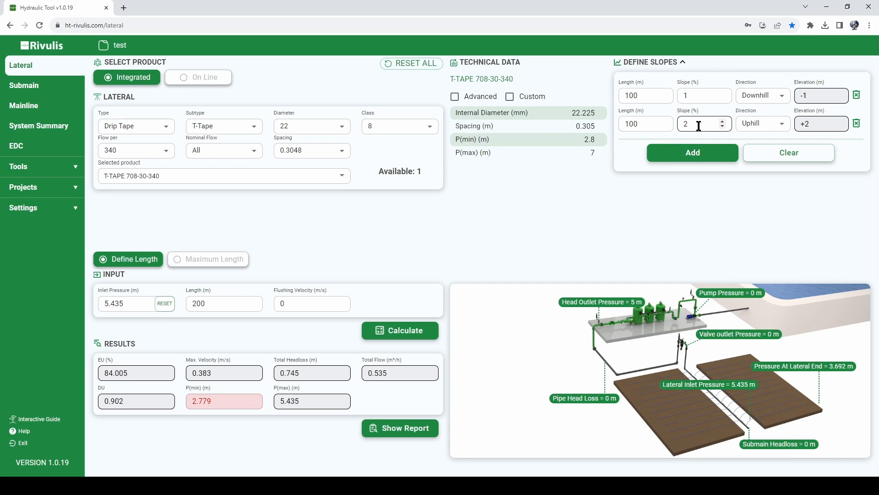
left_click_drag(129, 306, 102, 319)
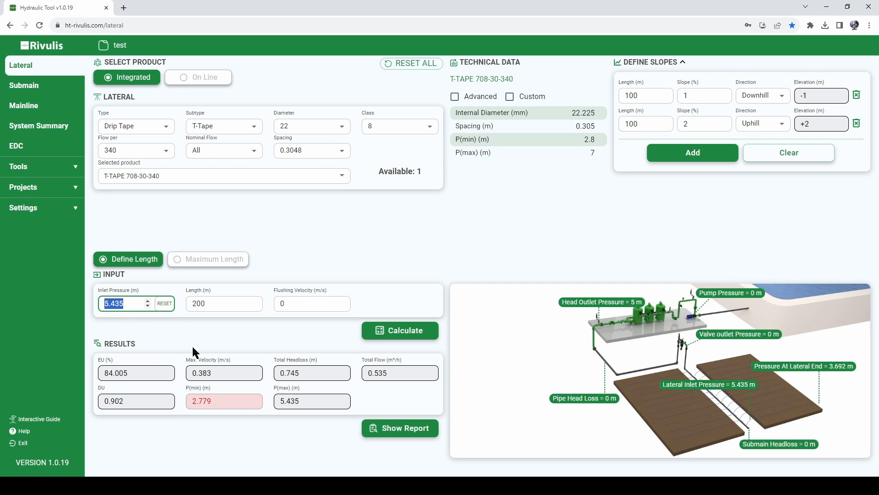
left_click_drag(133, 372, 89, 379)
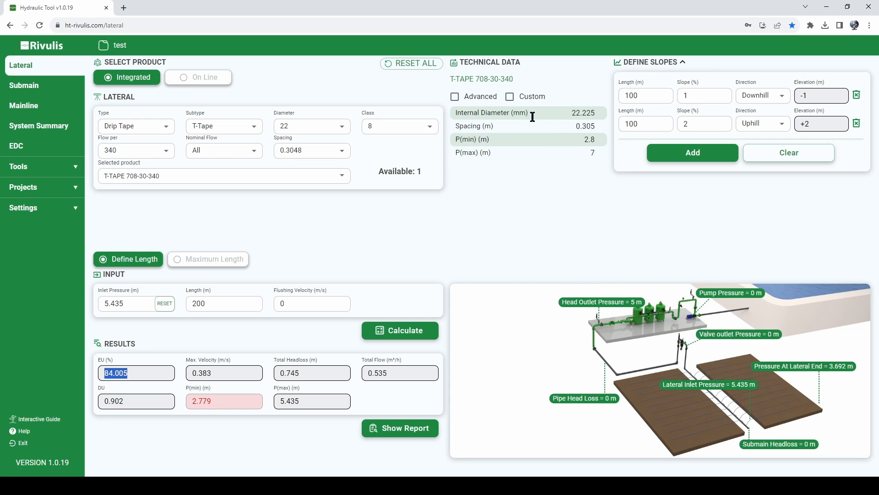
Delete both slope sections from the lateral and reset the inlet pressure
left_click(857, 124)
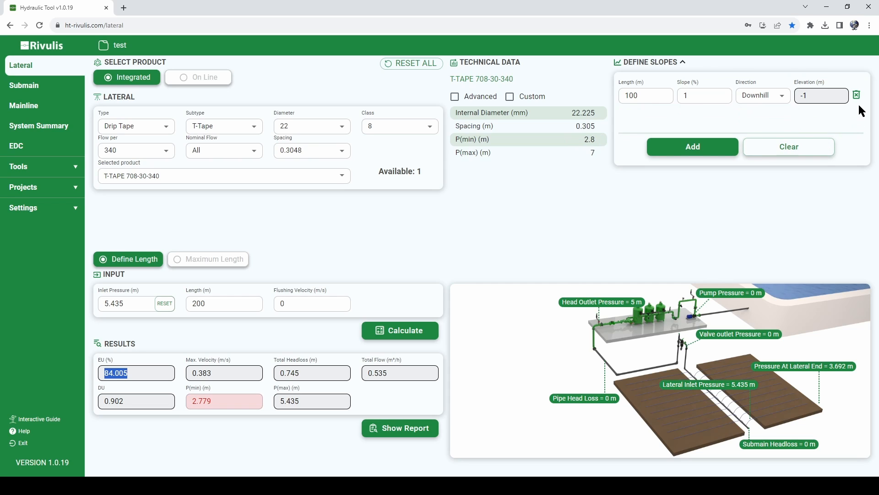
left_click(857, 95)
left_click(684, 63)
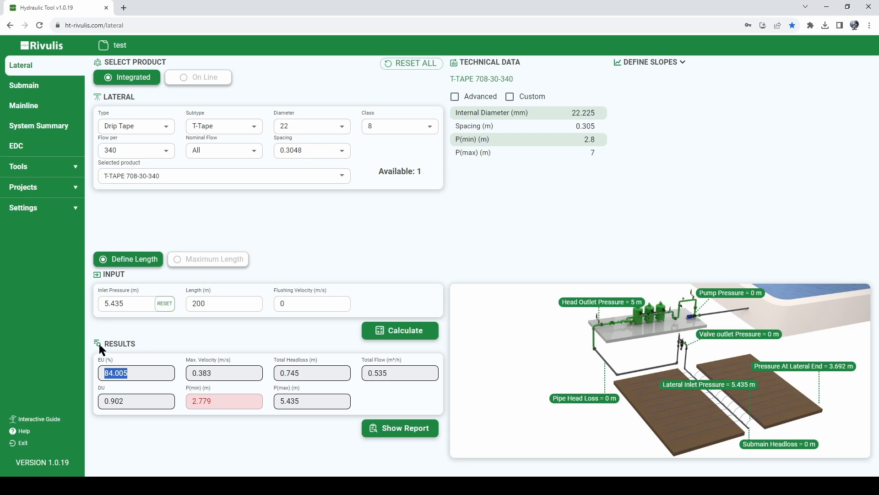
left_click(164, 304)
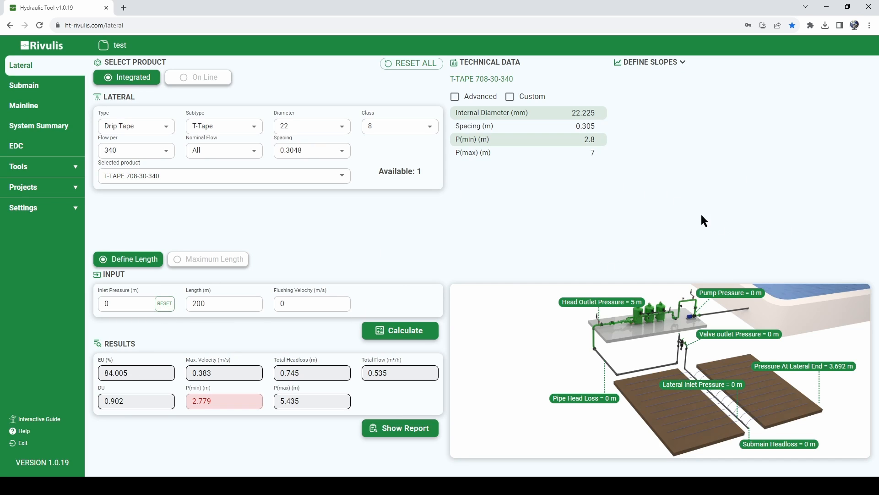